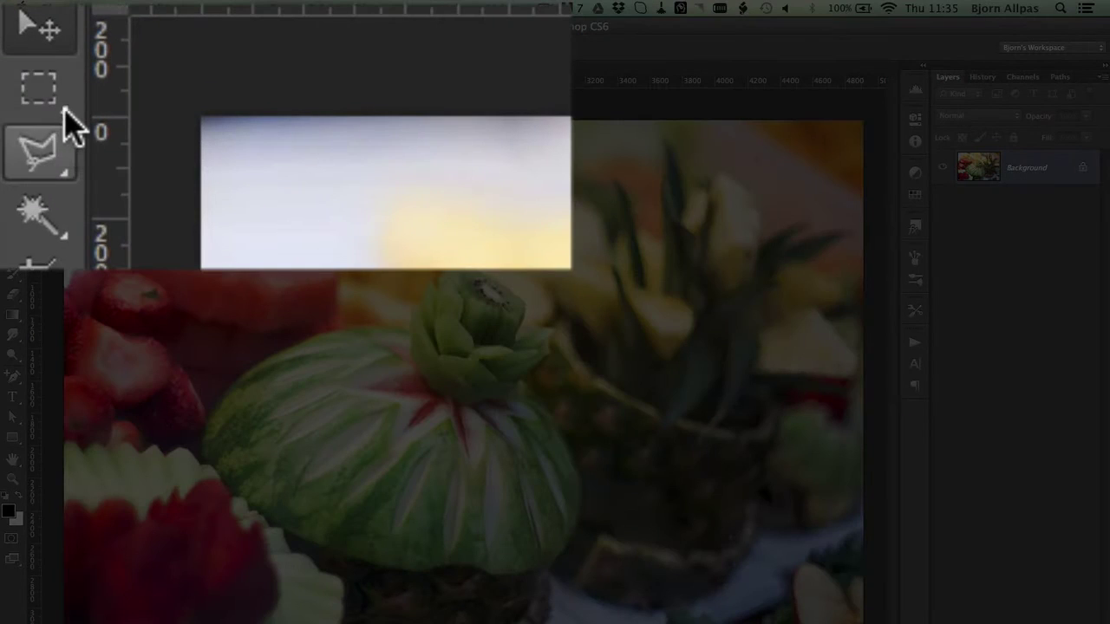
Switch from the Rectangular Marquee to the Elliptical Marquee tool via the marquee flyout
click(65, 108)
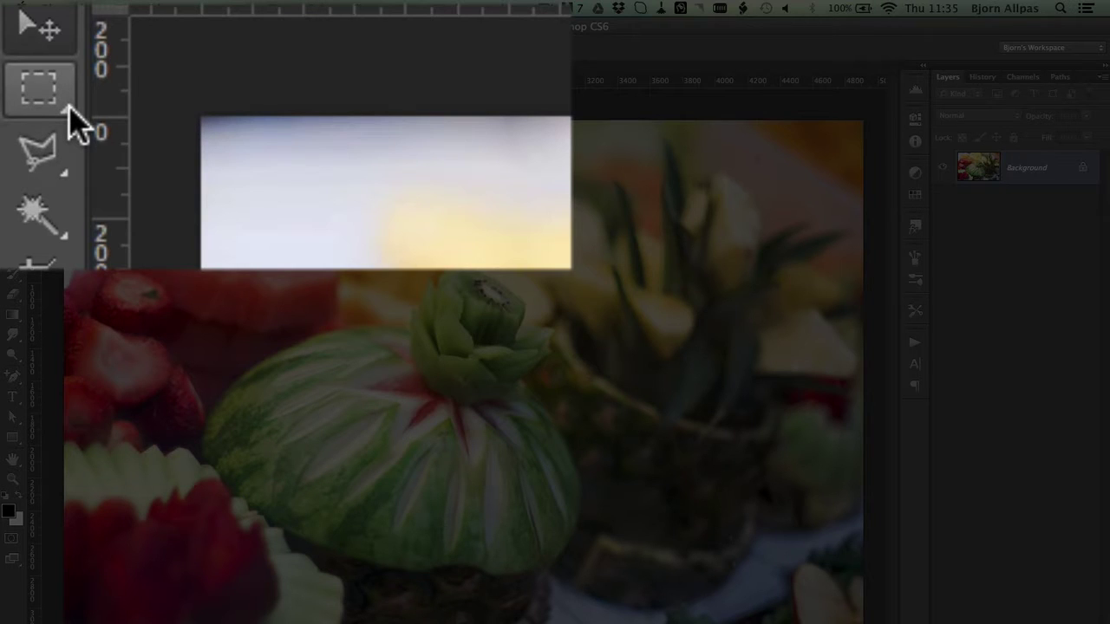
click(71, 107)
click(68, 109)
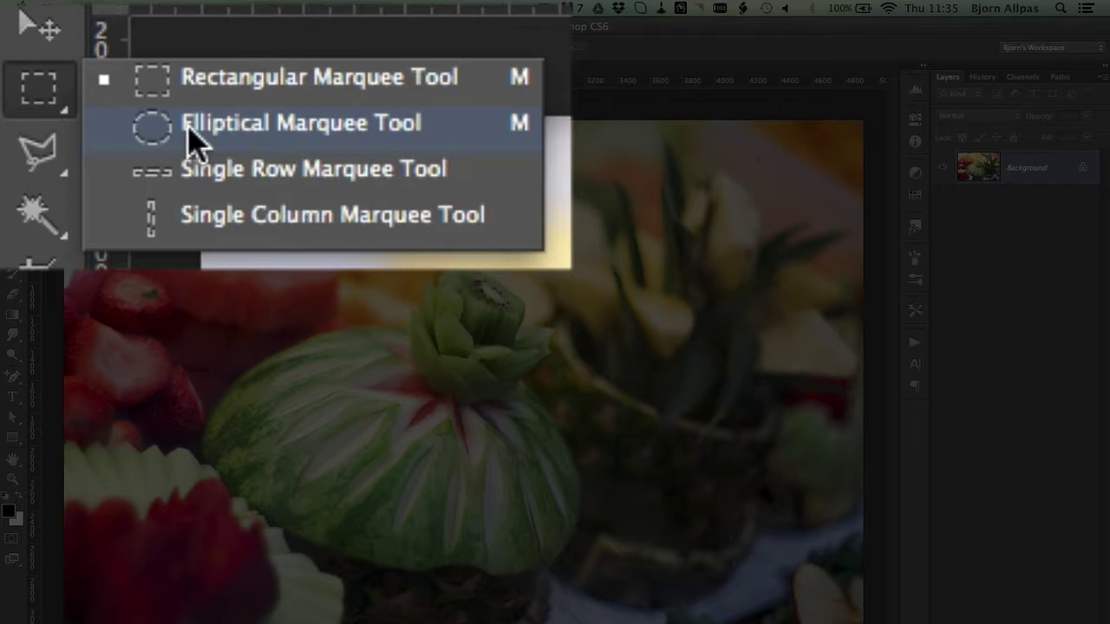
click(316, 128)
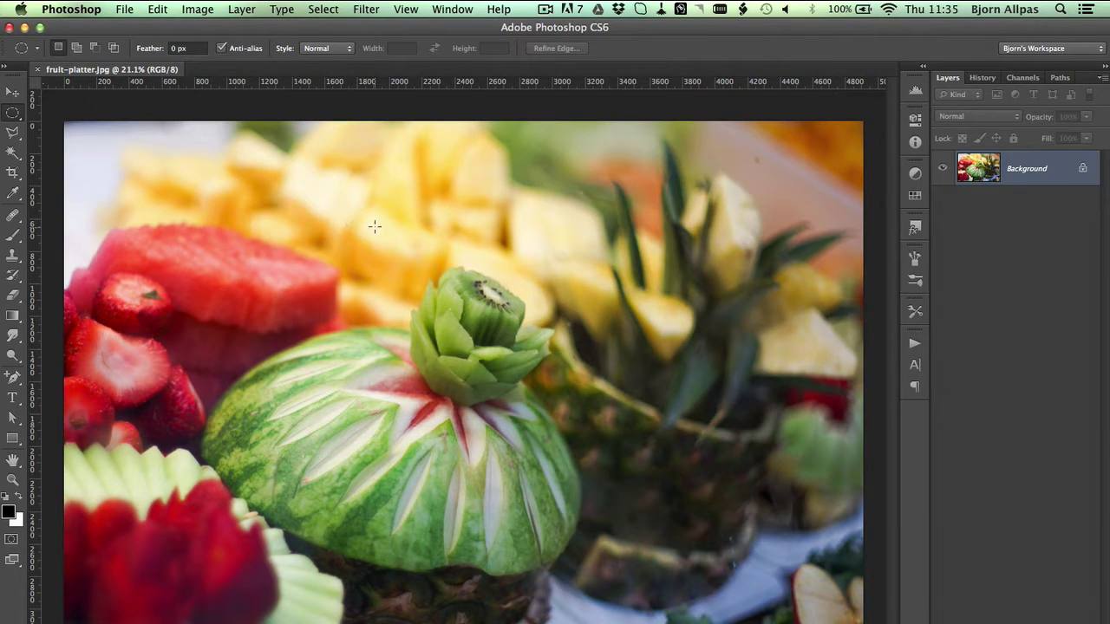
Drag an elliptical selection around the kiwi flower and the pineapple leaves behind it
drag(374, 226, 704, 443)
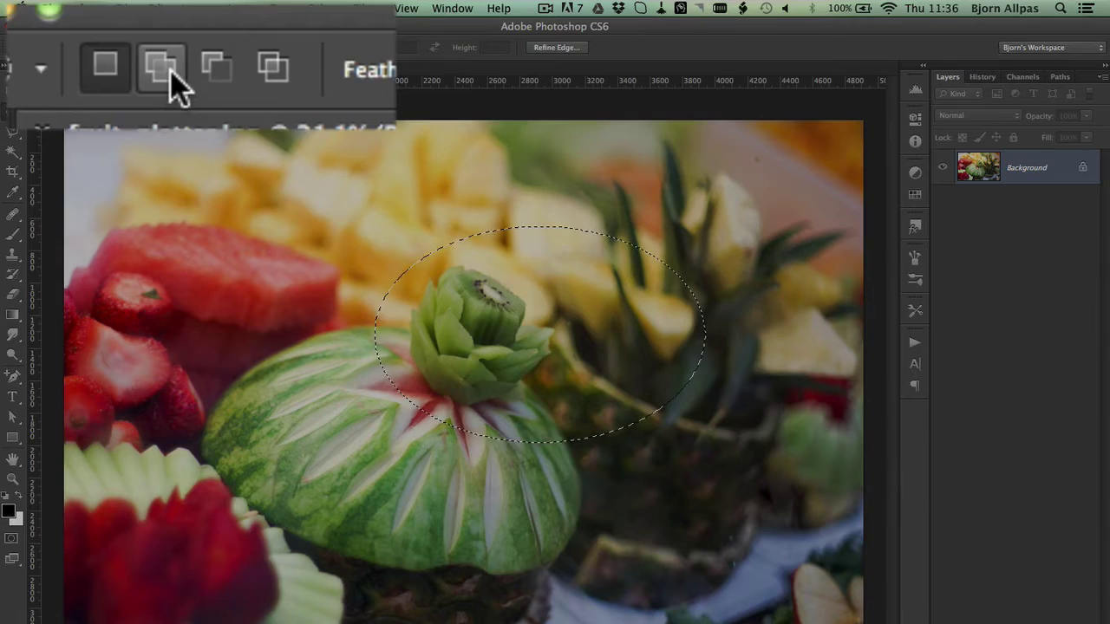
In Add to Selection mode, add ellipses over the top-left pineapple chunks and lower right
click(153, 65)
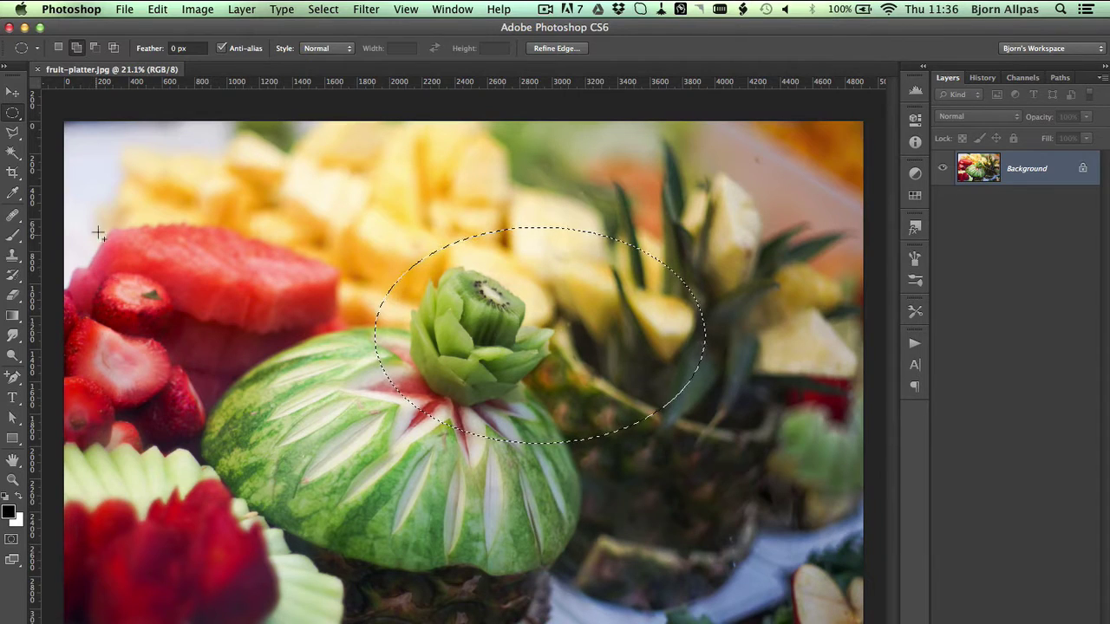
drag(113, 157, 292, 238)
drag(810, 462, 704, 402)
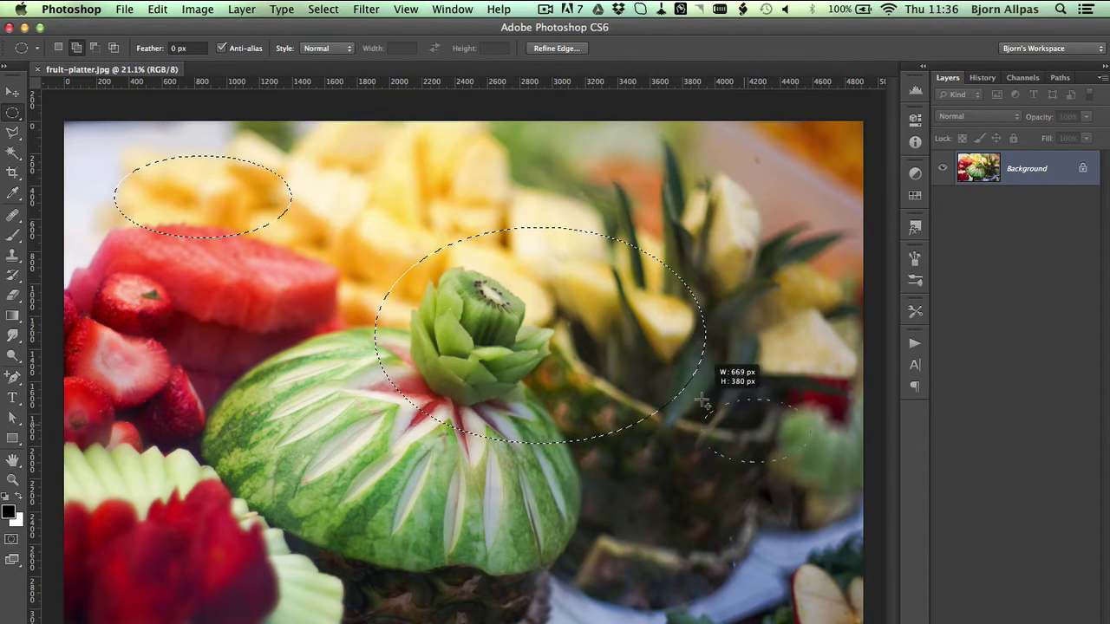
drag(589, 358, 580, 353)
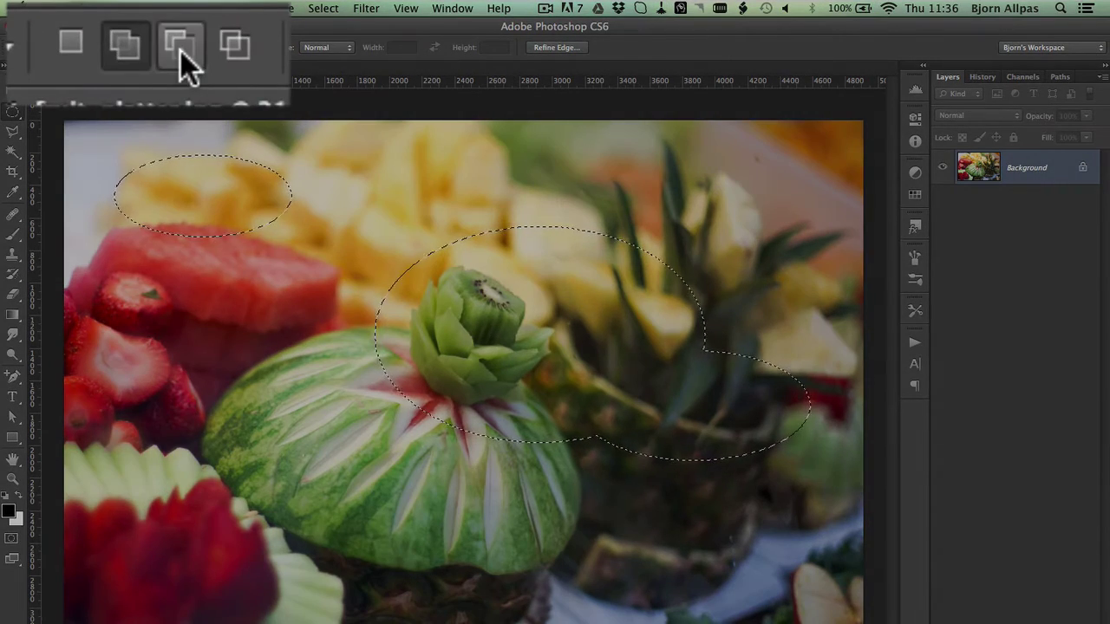
In Subtract mode, cut a small ellipse beside the kiwi and a band across its top
click(181, 51)
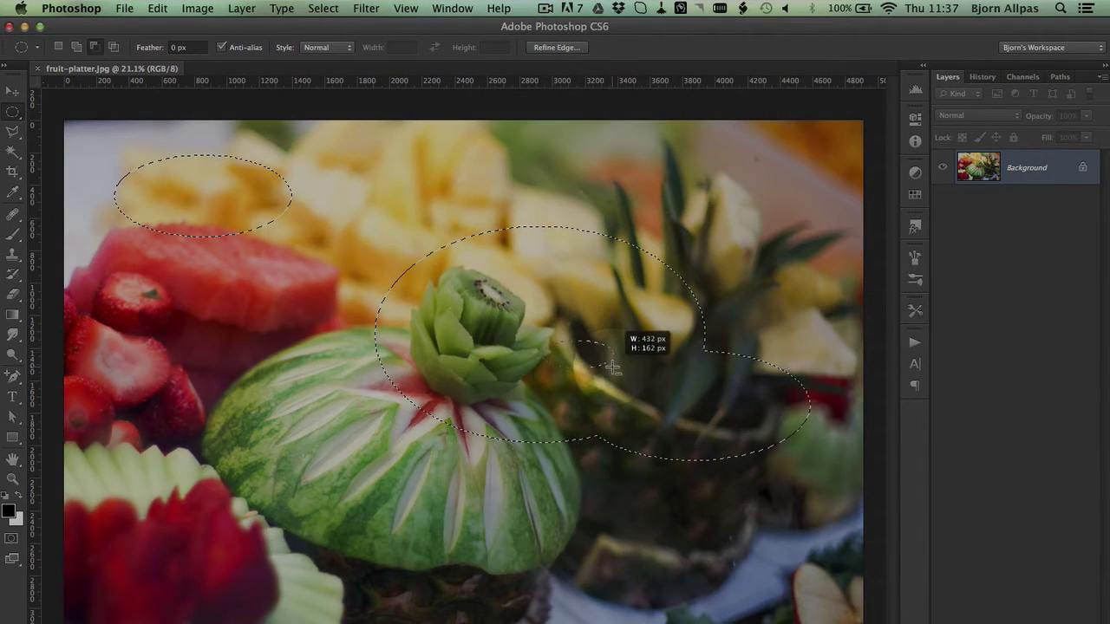
drag(612, 367, 618, 366)
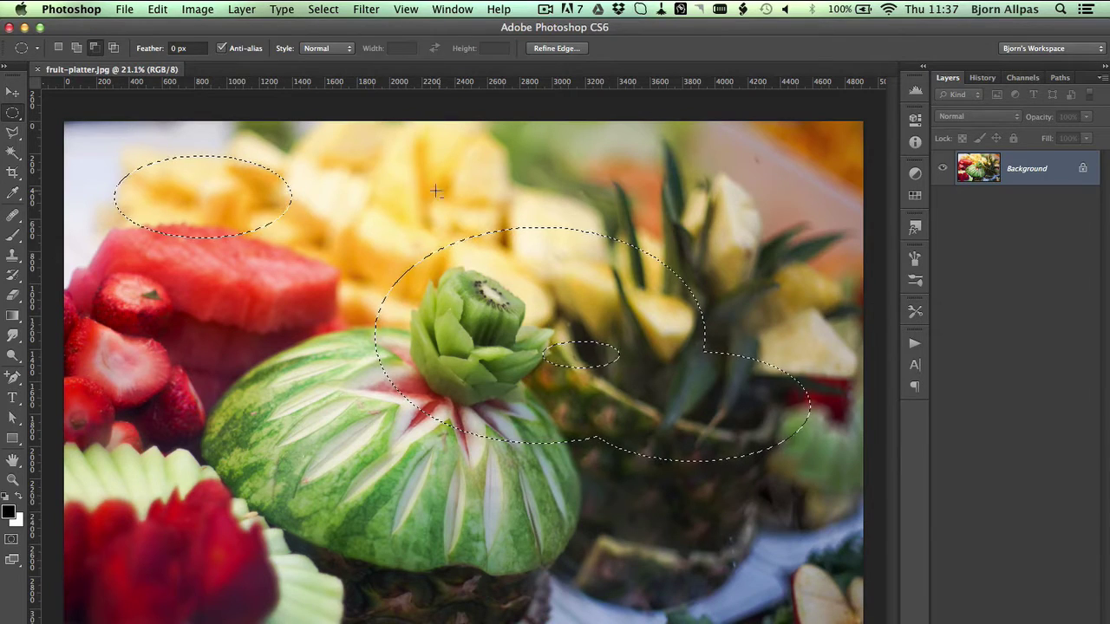
drag(373, 179, 434, 341)
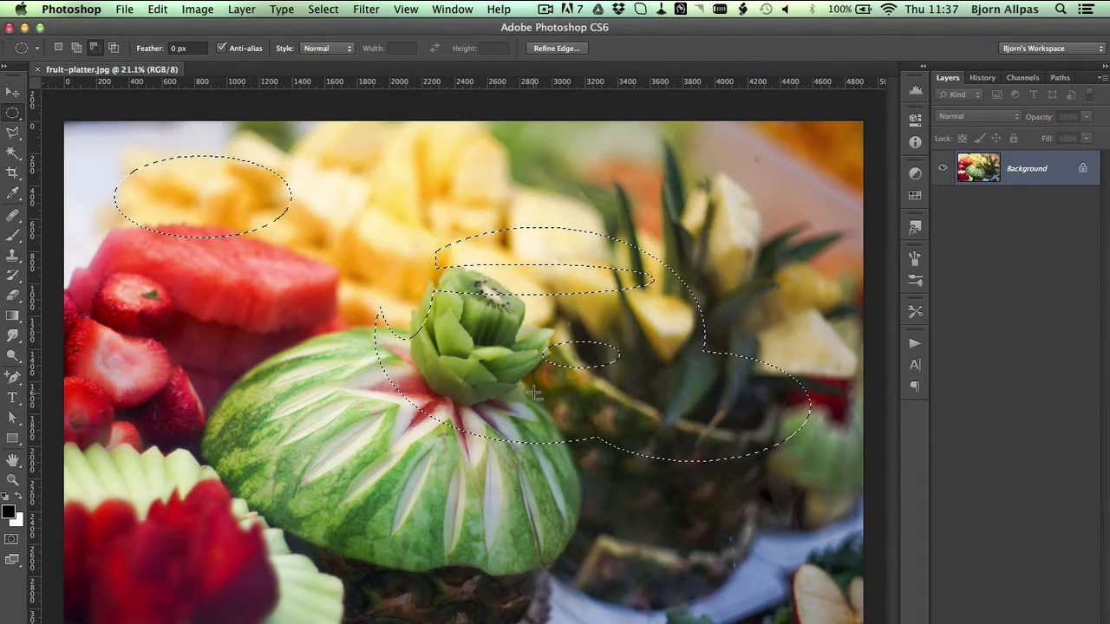
In Intersect mode, drag a tall ellipse so only small pieces at the kiwi's top stay selected
click(113, 48)
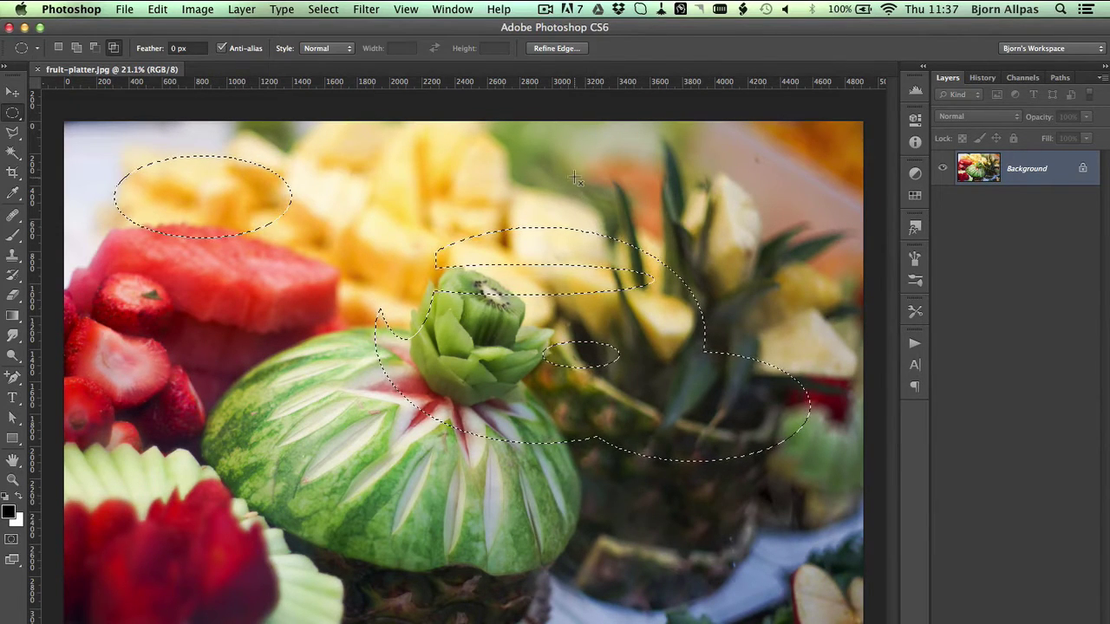
drag(573, 166, 540, 250)
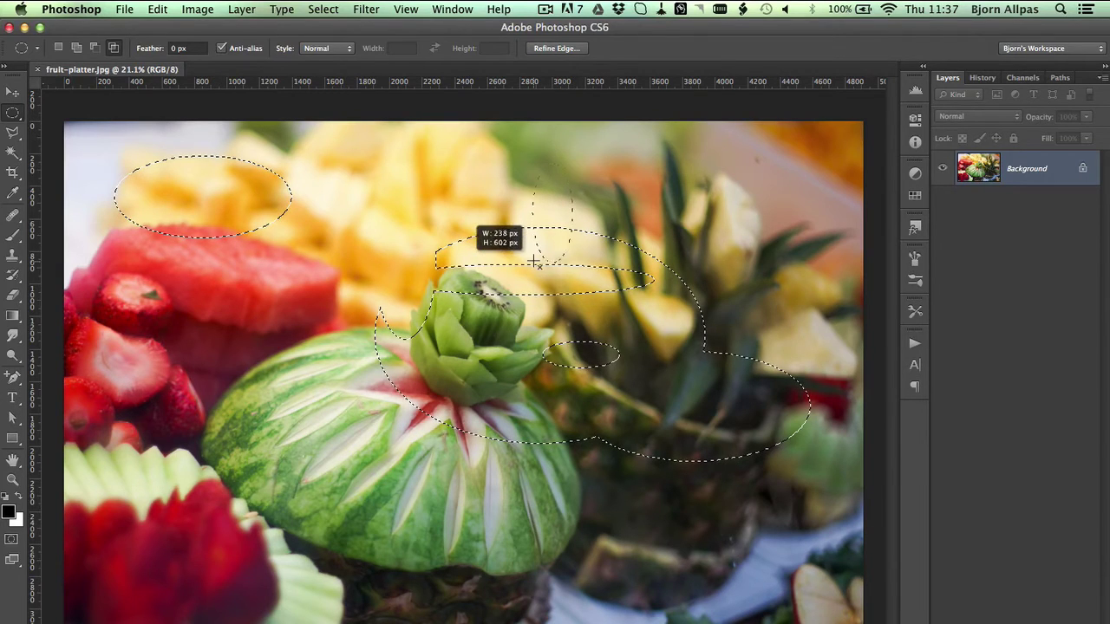
drag(490, 351, 490, 352)
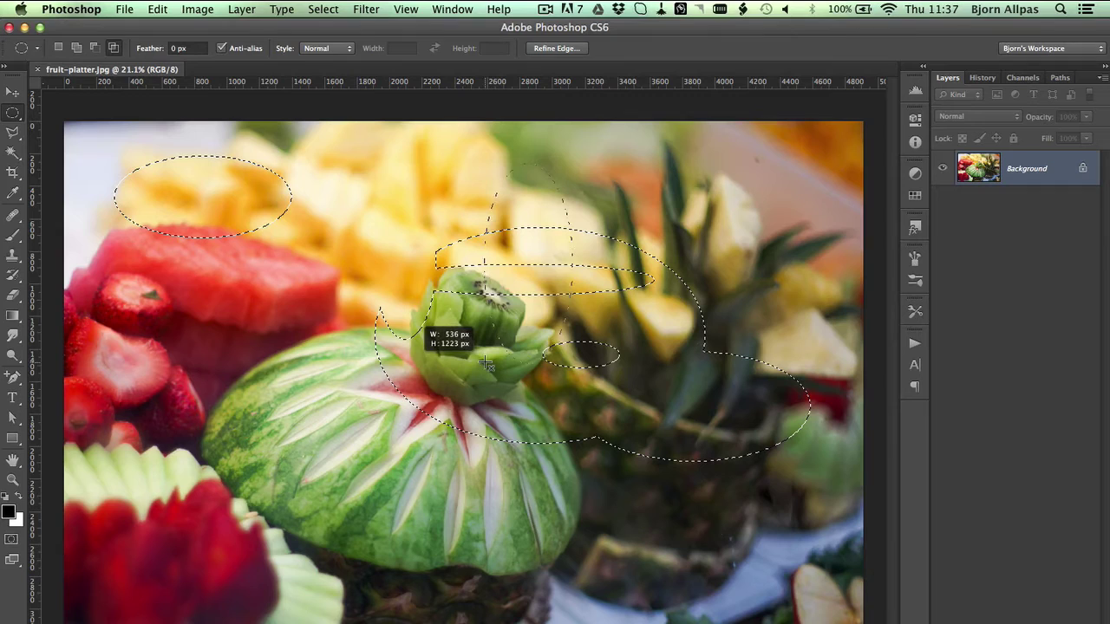
drag(486, 364, 486, 364)
drag(487, 364, 486, 350)
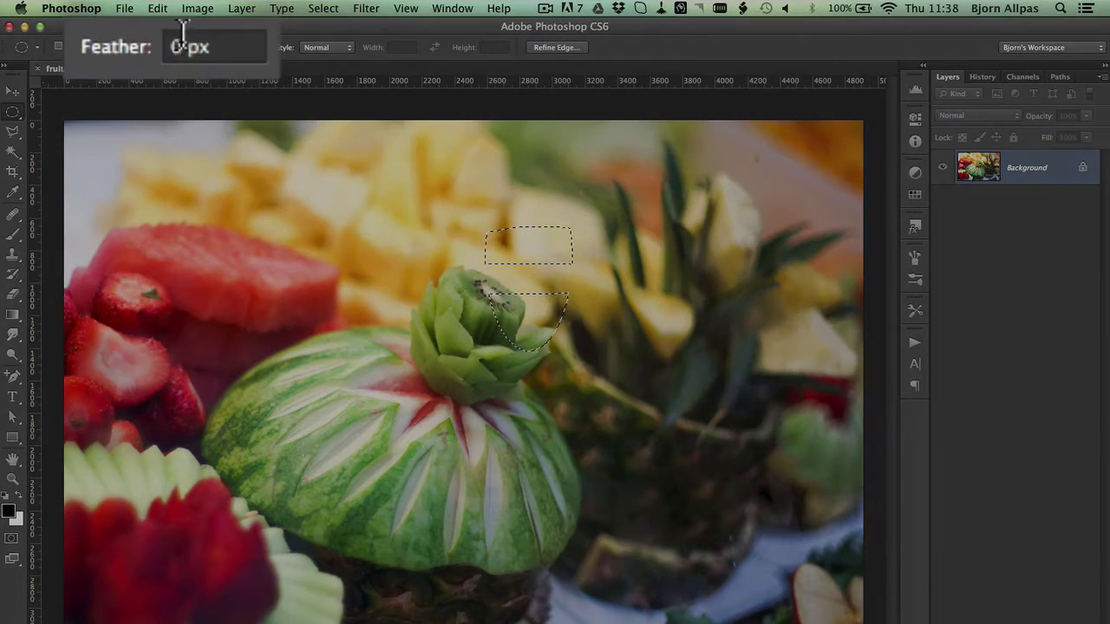
Set Feather to 10 px, draw a feathered ellipse over kiwi and pineapple, then select the Feather value
click(178, 51)
text(10)
key(Return)
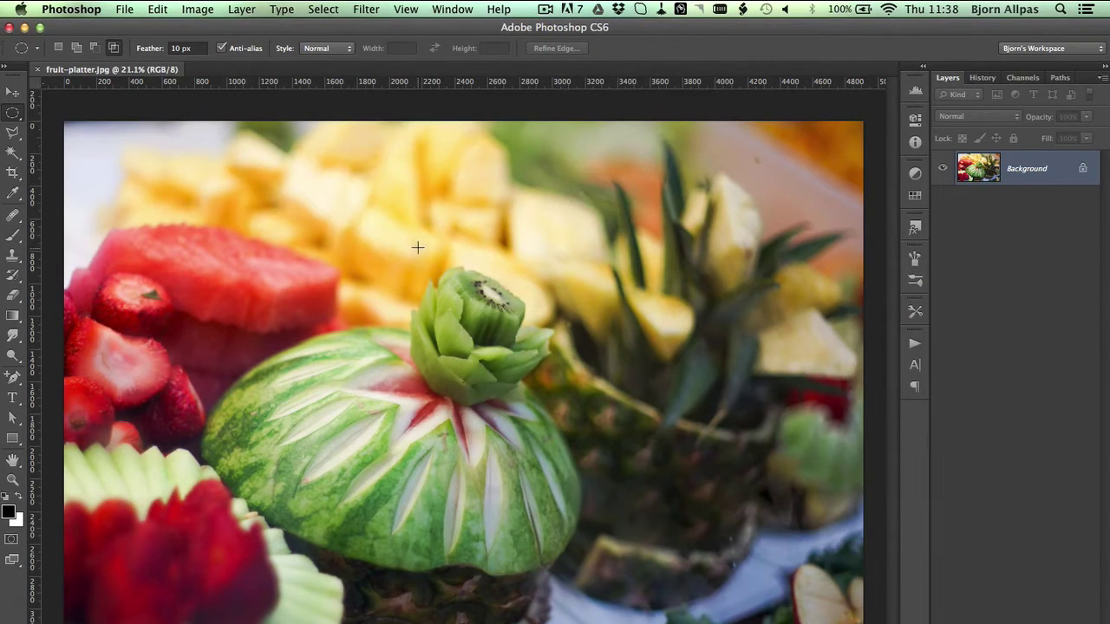
drag(397, 240, 620, 340)
drag(674, 362, 399, 244)
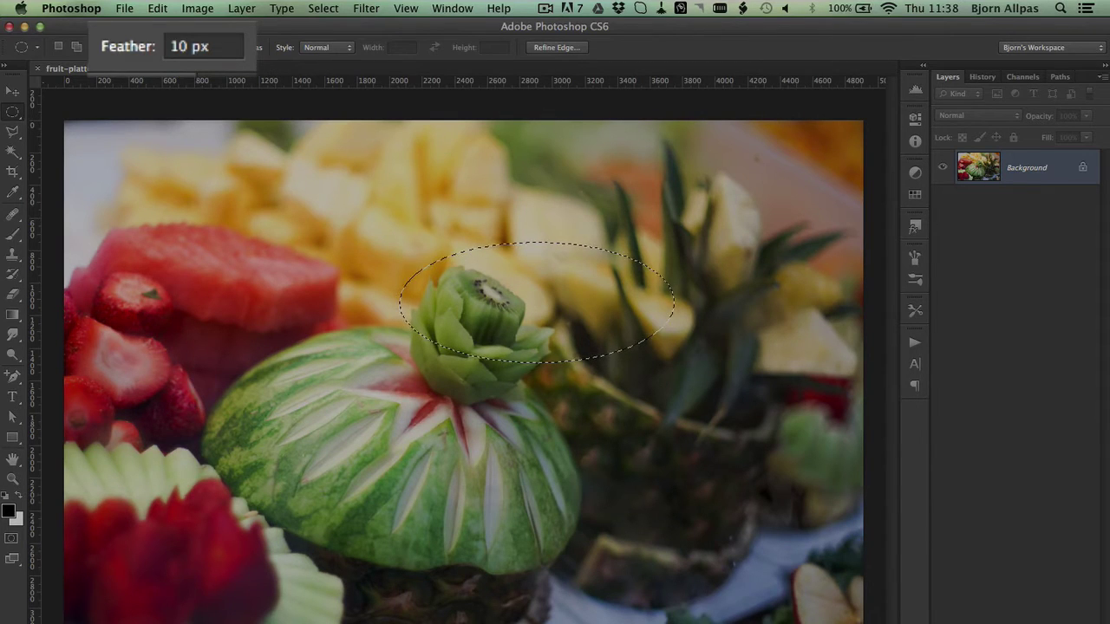
double_click(178, 46)
Reset Feather to 0 px, choose the Fixed Ratio style, and draw 1:1 circles near the kiwi
text(0)
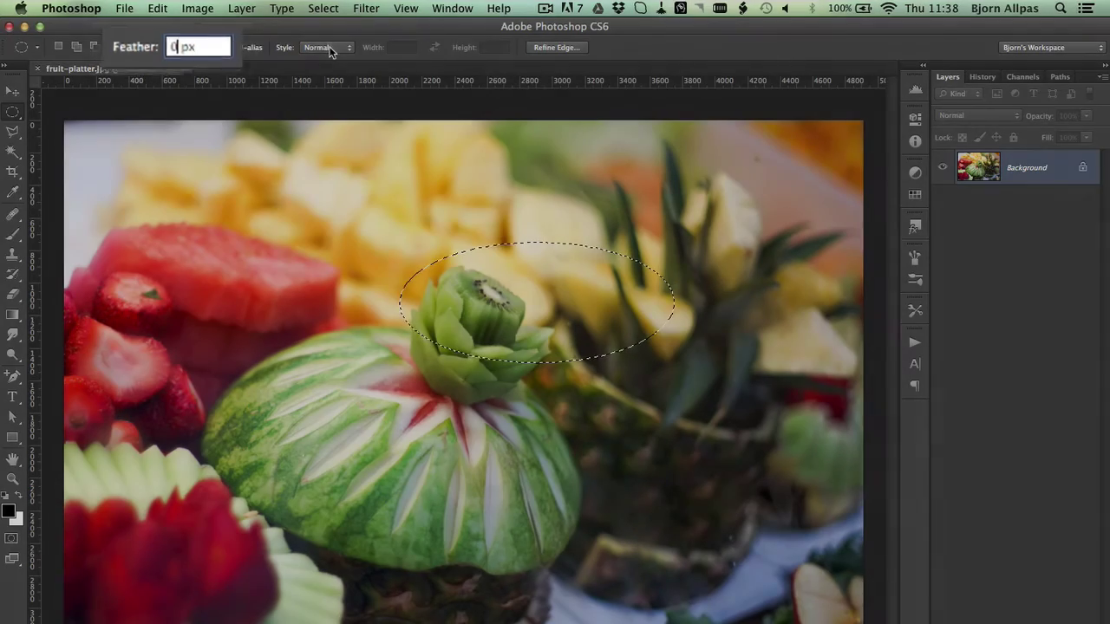
click(327, 47)
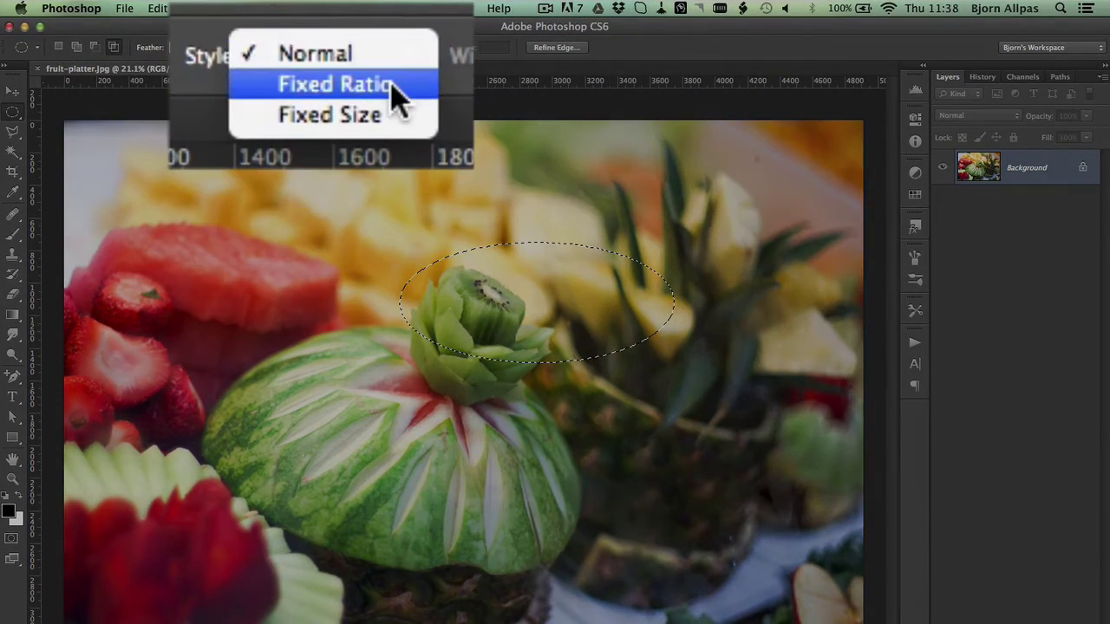
click(368, 87)
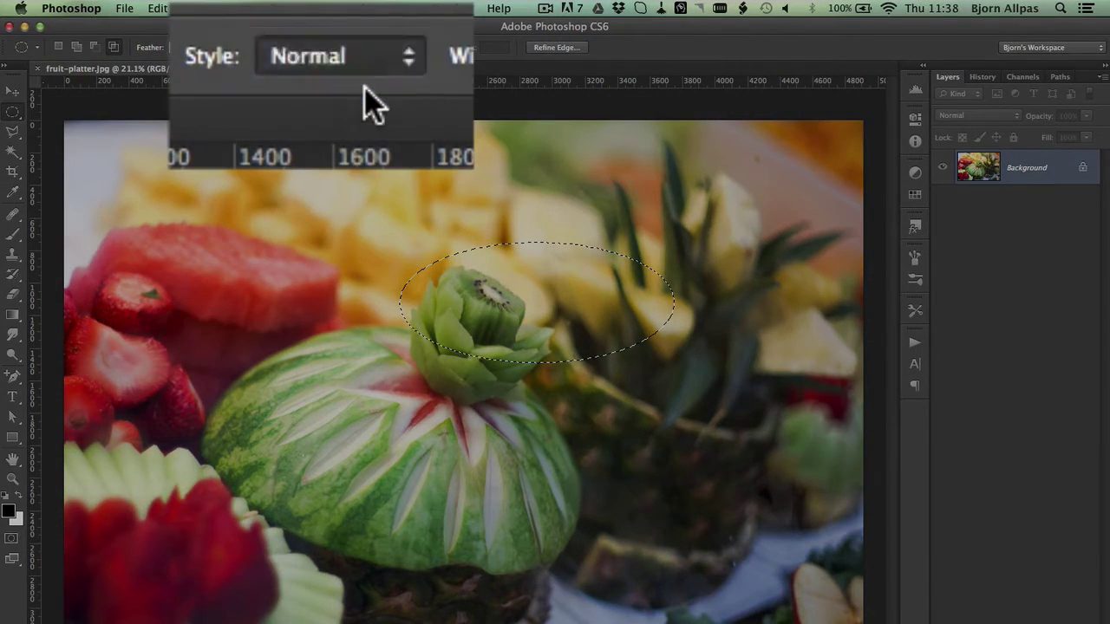
click(404, 48)
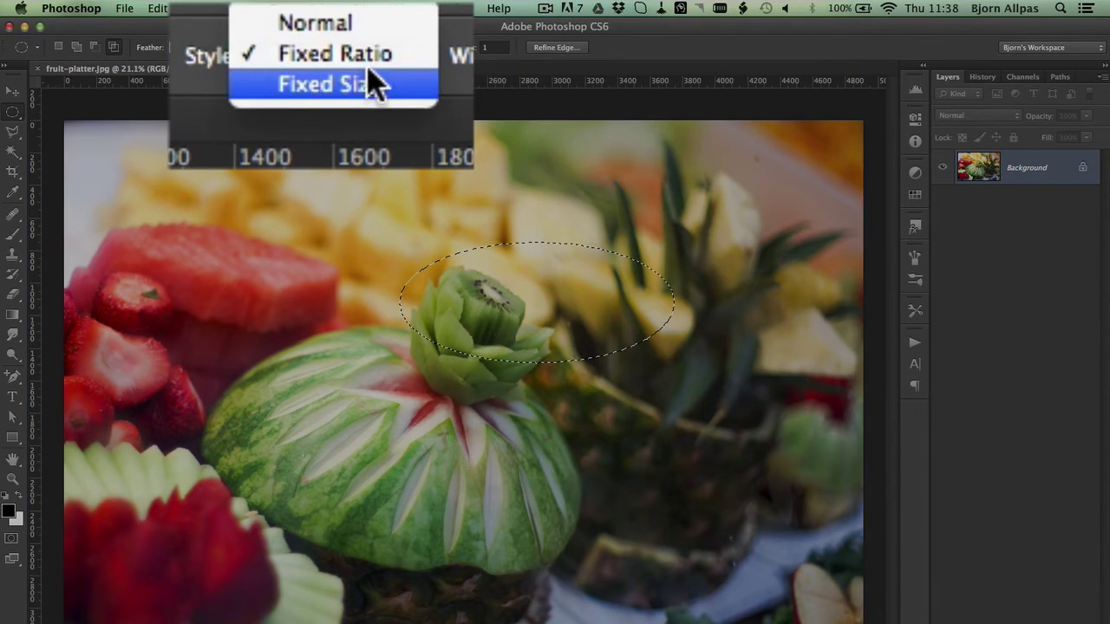
click(373, 54)
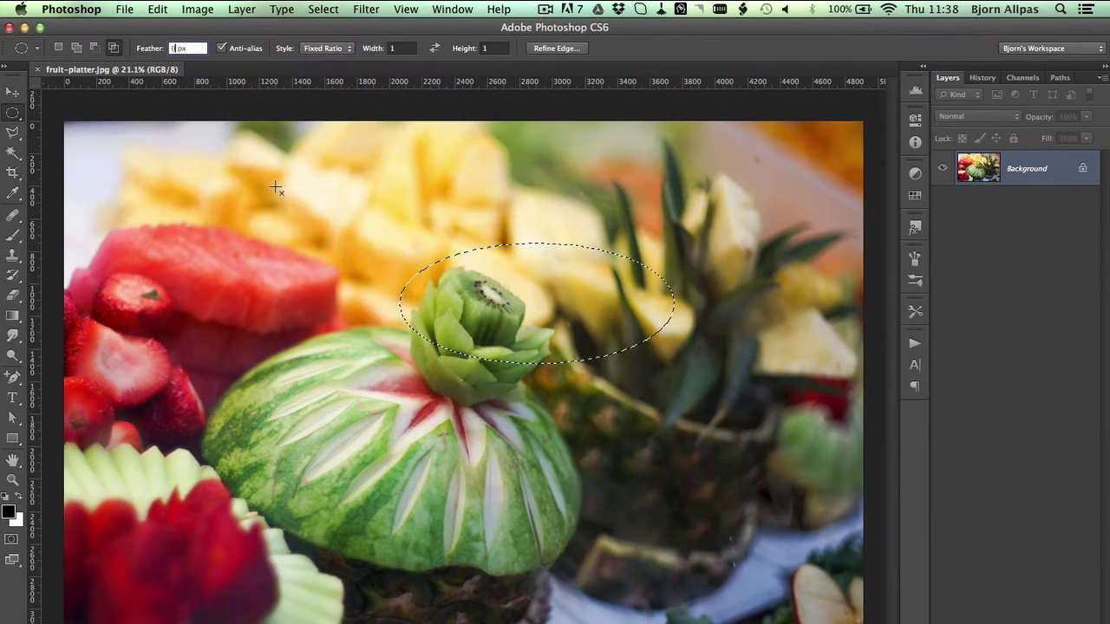
drag(276, 187, 481, 364)
drag(526, 259, 688, 379)
click(668, 257)
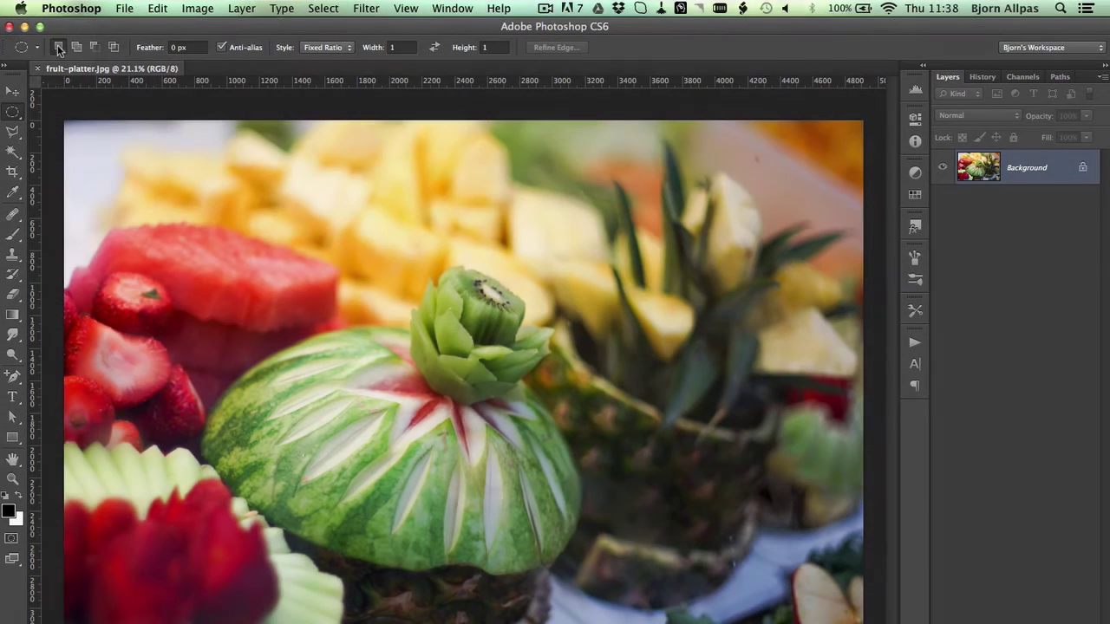
drag(489, 243, 631, 384)
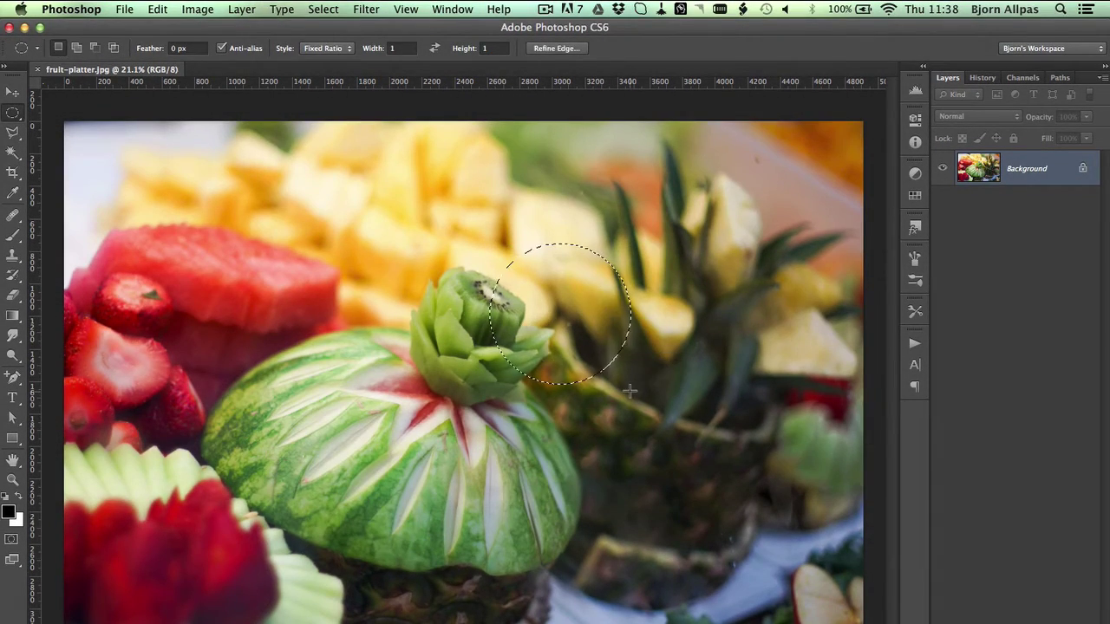
Change the ratio height to 2 and draw a 1:2 ellipse over the watermelon slice
click(442, 49)
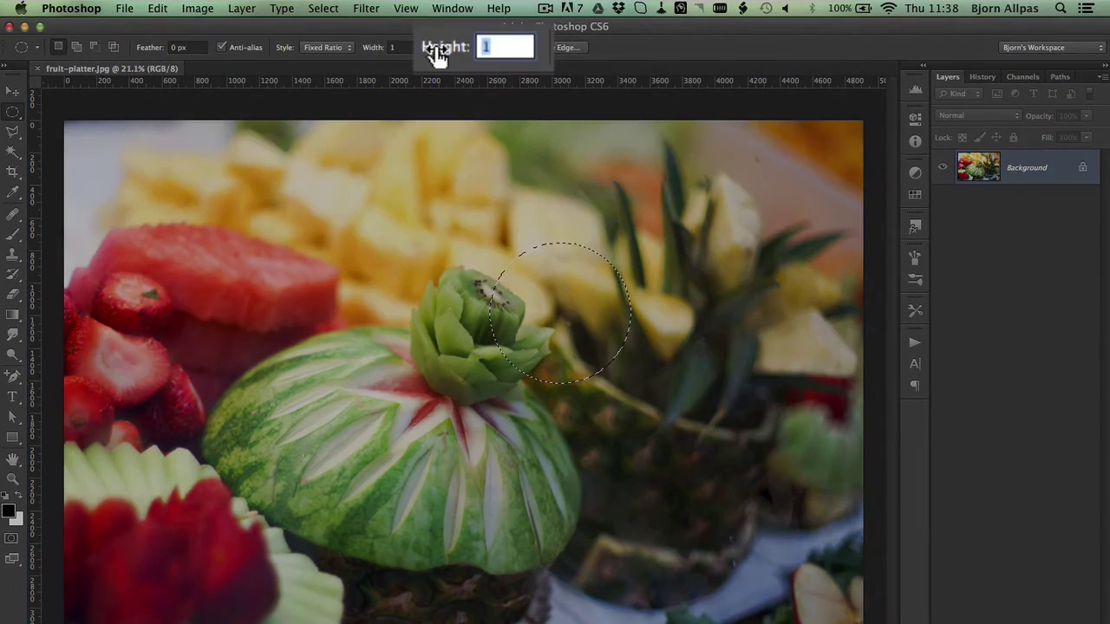
text(2)
drag(228, 187, 685, 429)
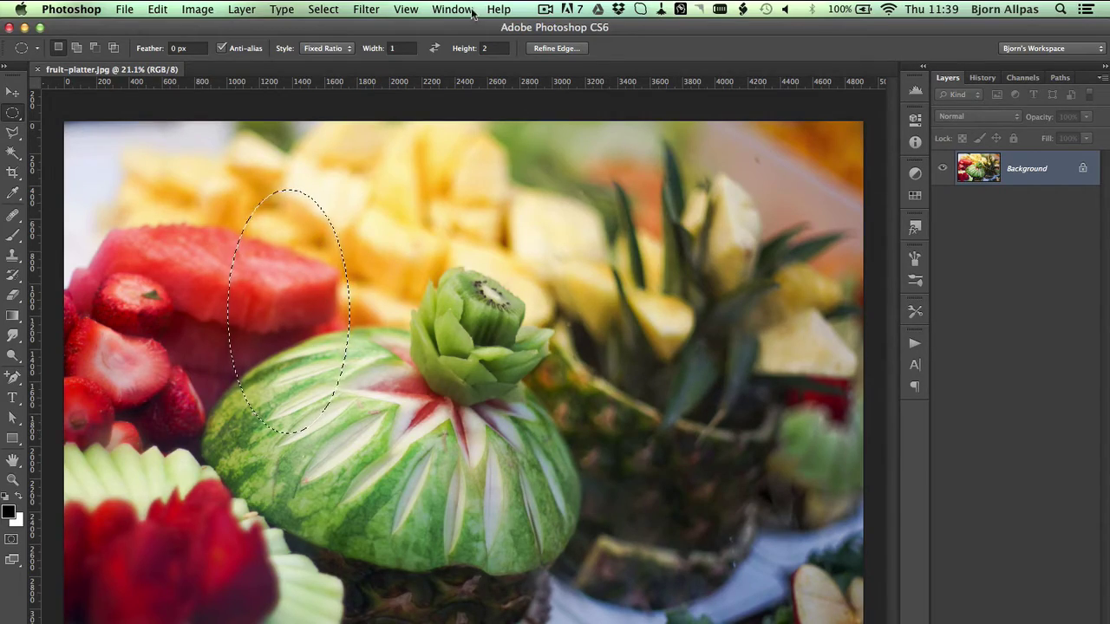
Set the ratio to Width 2, Height 3, draw a 2:3 ellipse, then deselect
click(403, 47)
text(2)
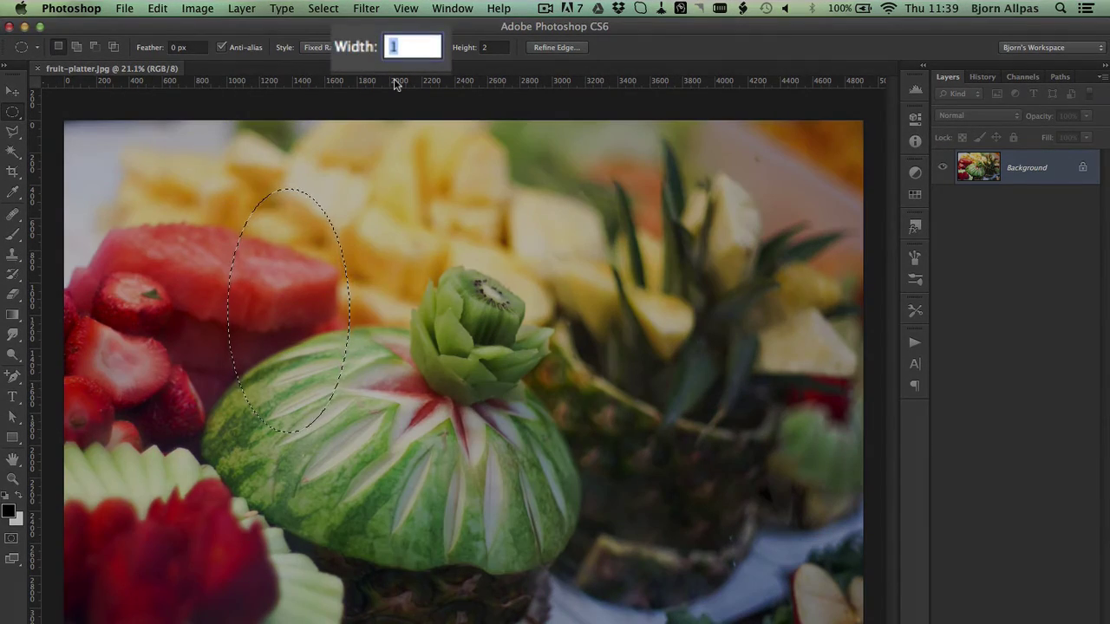
key(Tab)
text(3)
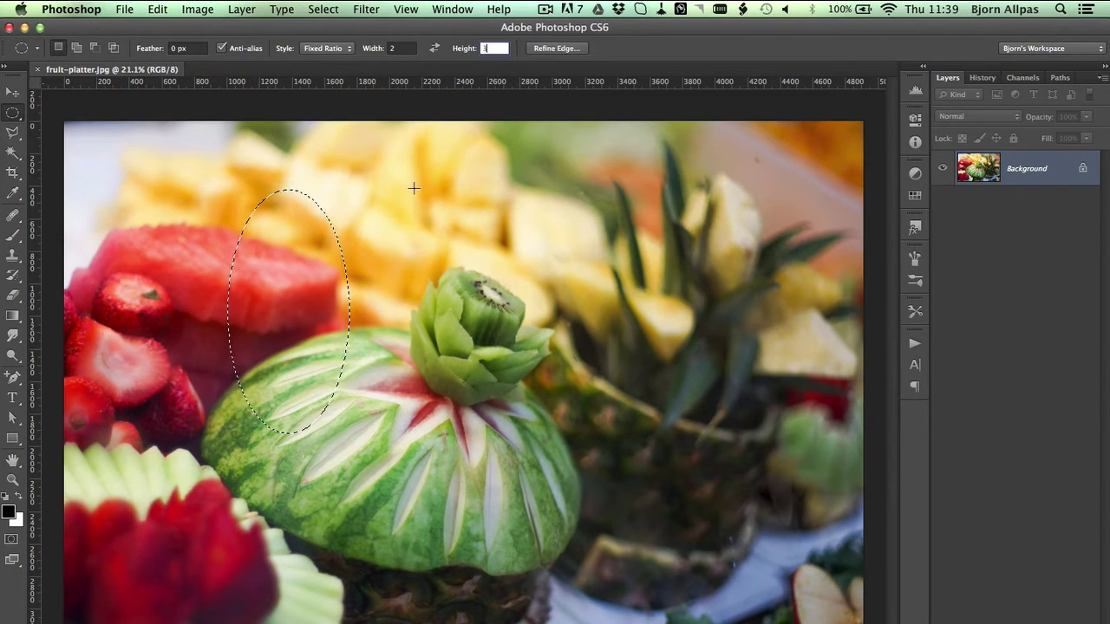
drag(406, 185, 905, 544)
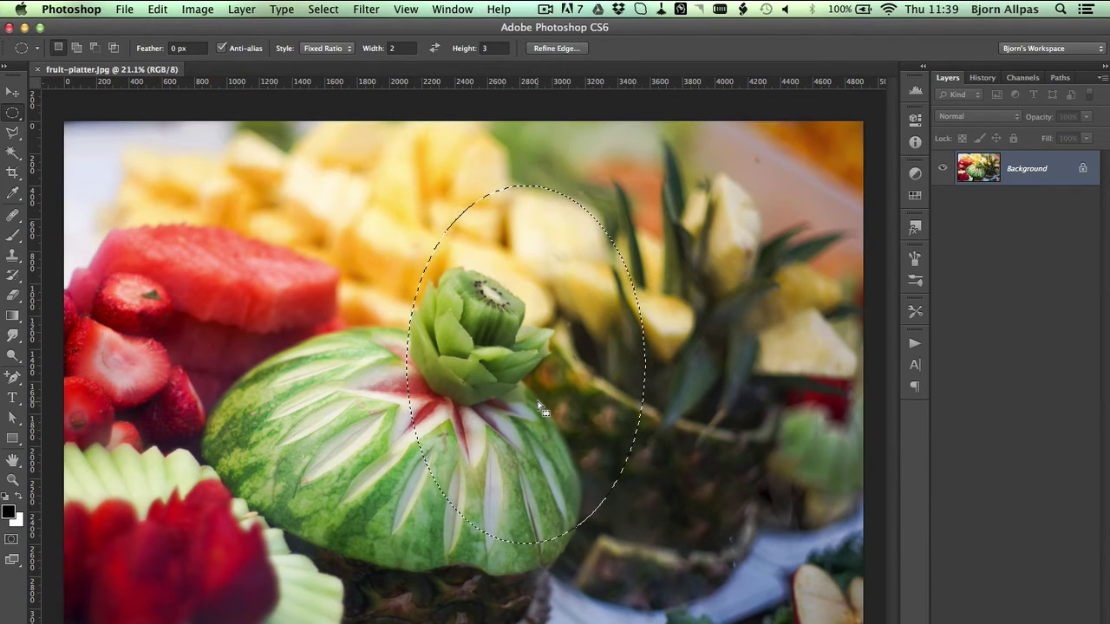
click(532, 374)
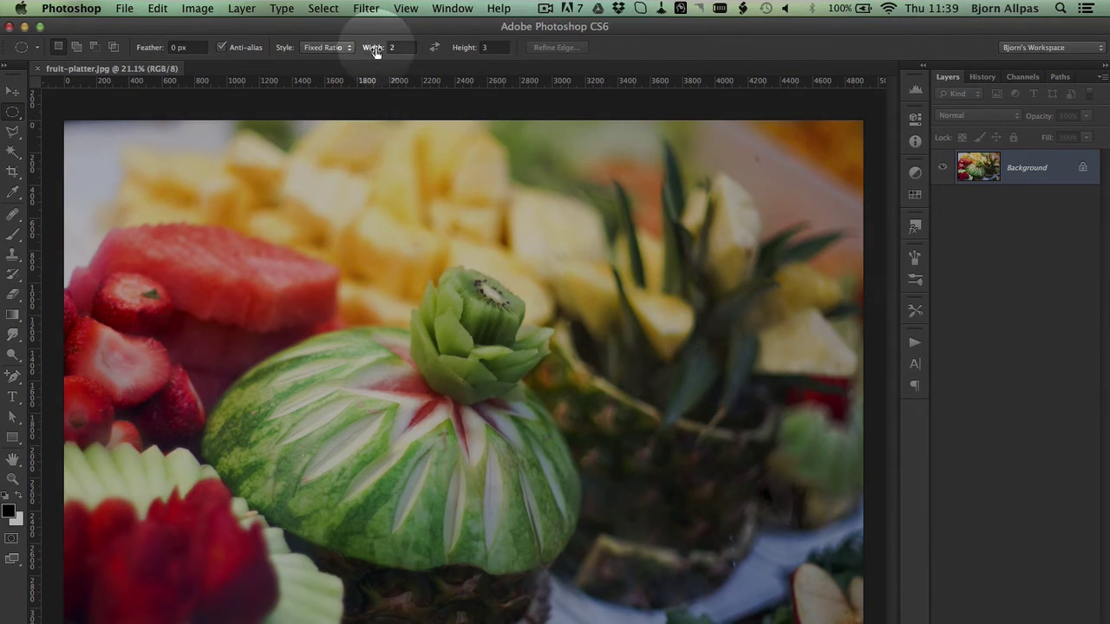
Switch to the Fixed Size style and place the default 64 px circle on the pineapple chunks
click(347, 47)
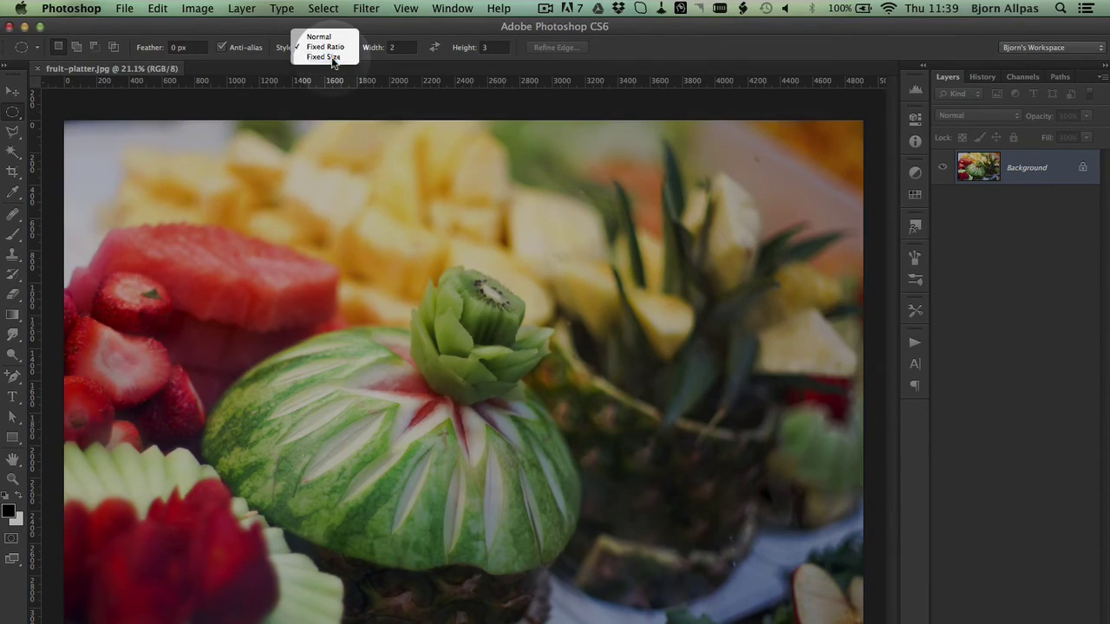
click(332, 57)
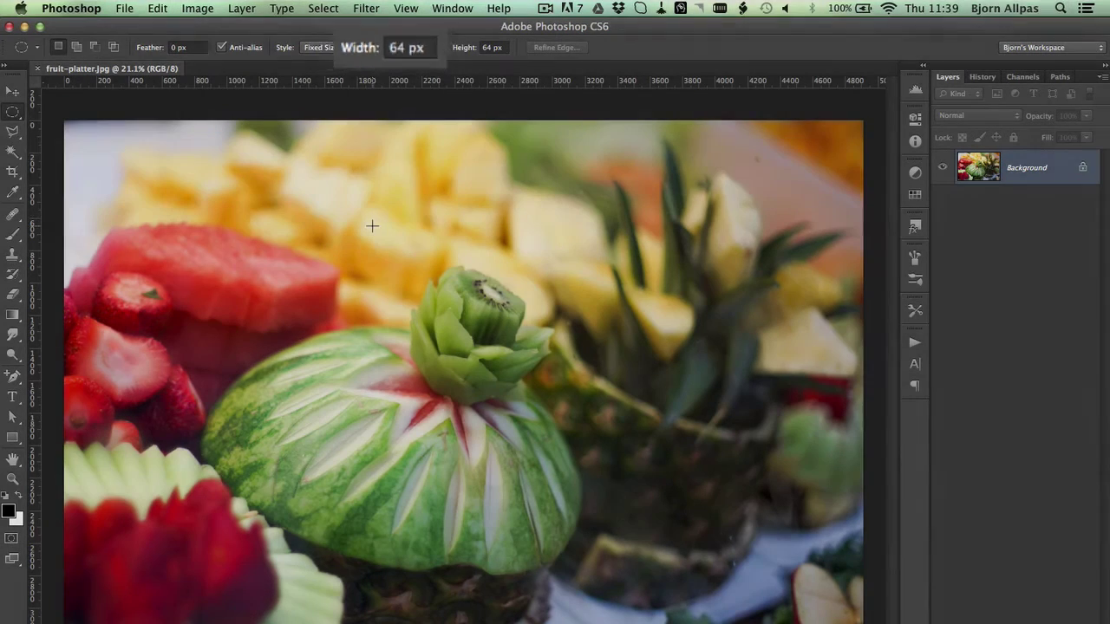
drag(371, 223, 448, 228)
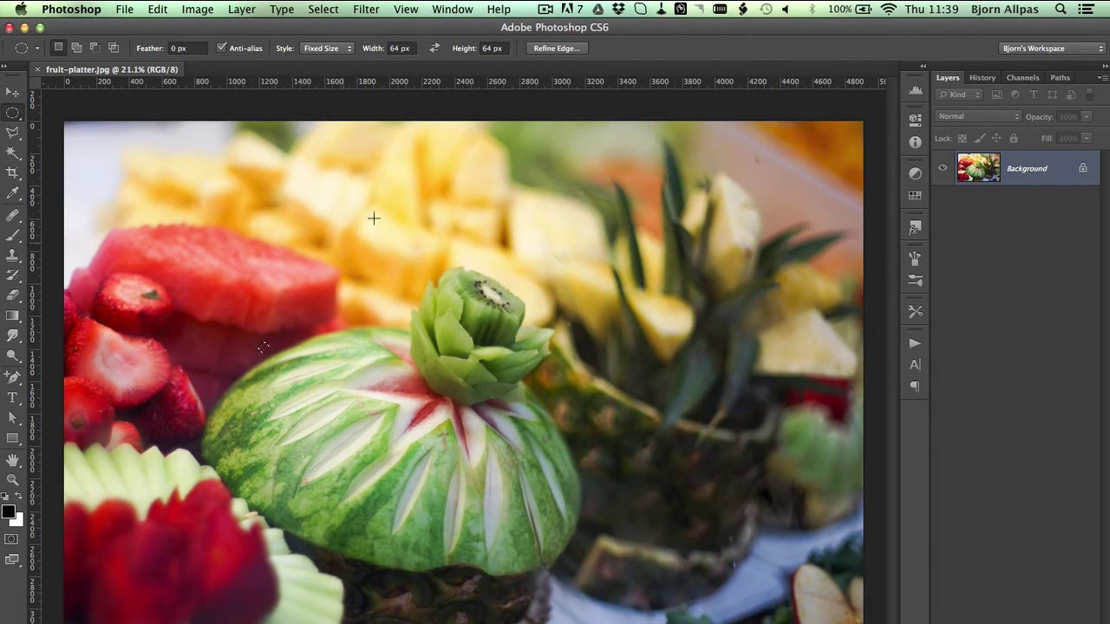
drag(373, 218, 564, 300)
Set the fixed size to 1000 × 2000 px and place the ellipse over the watermelon's left side
click(394, 47)
text(610)
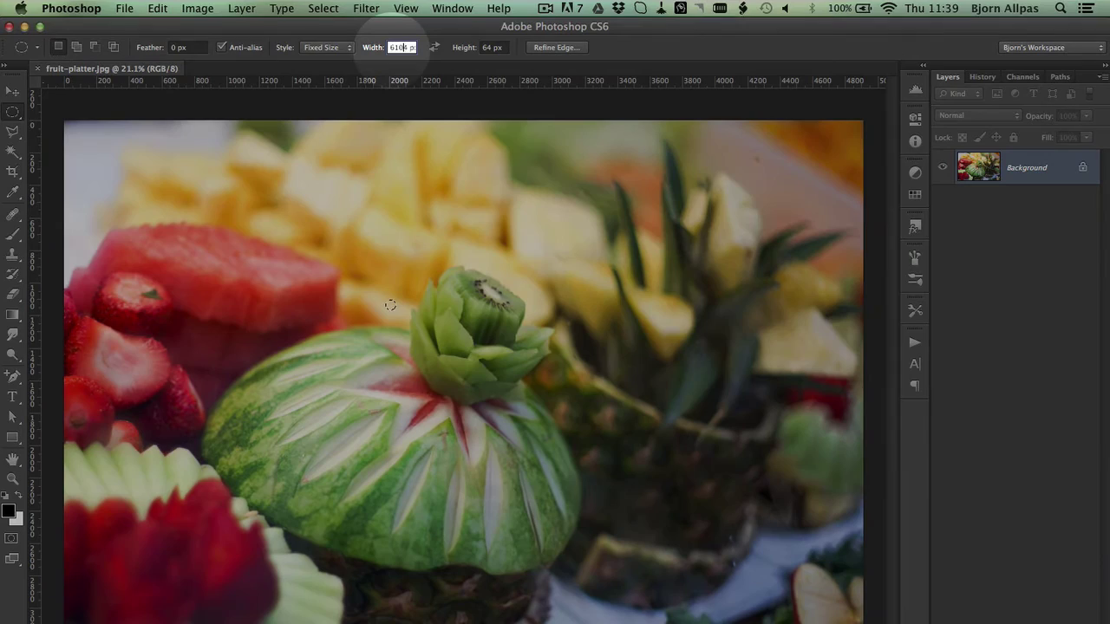
text(000)
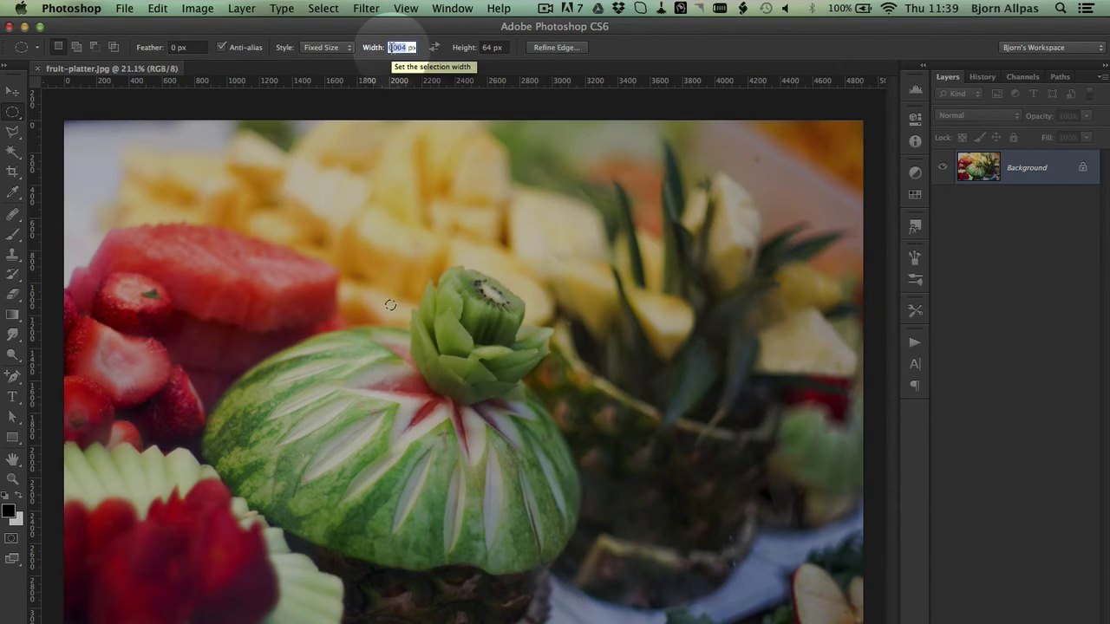
text(1000)
key(Tab)
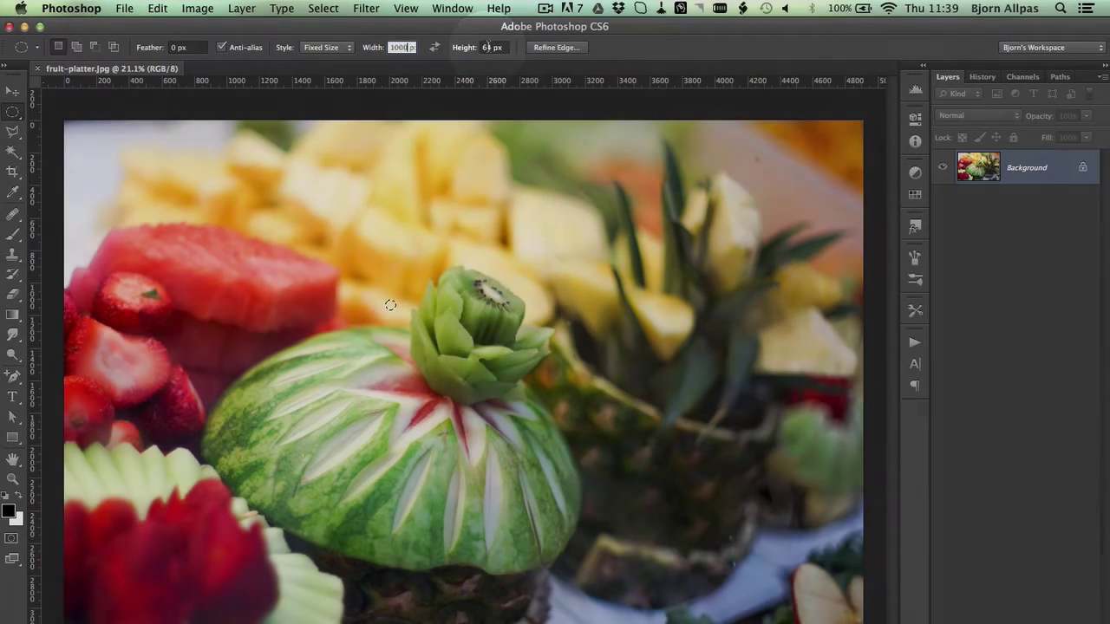
text(2000)
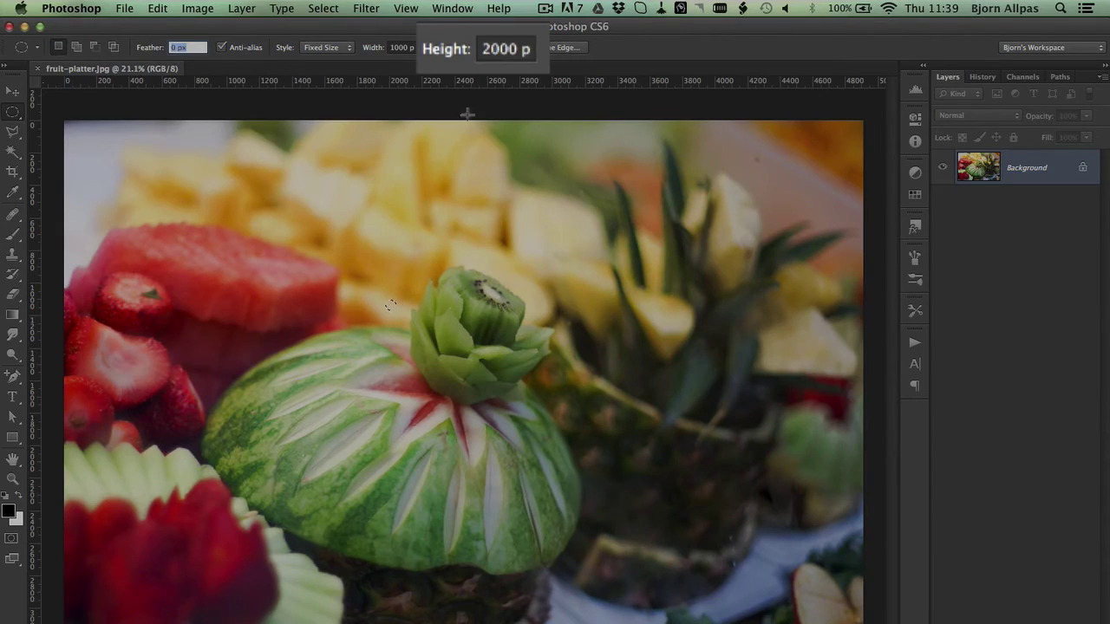
click(390, 270)
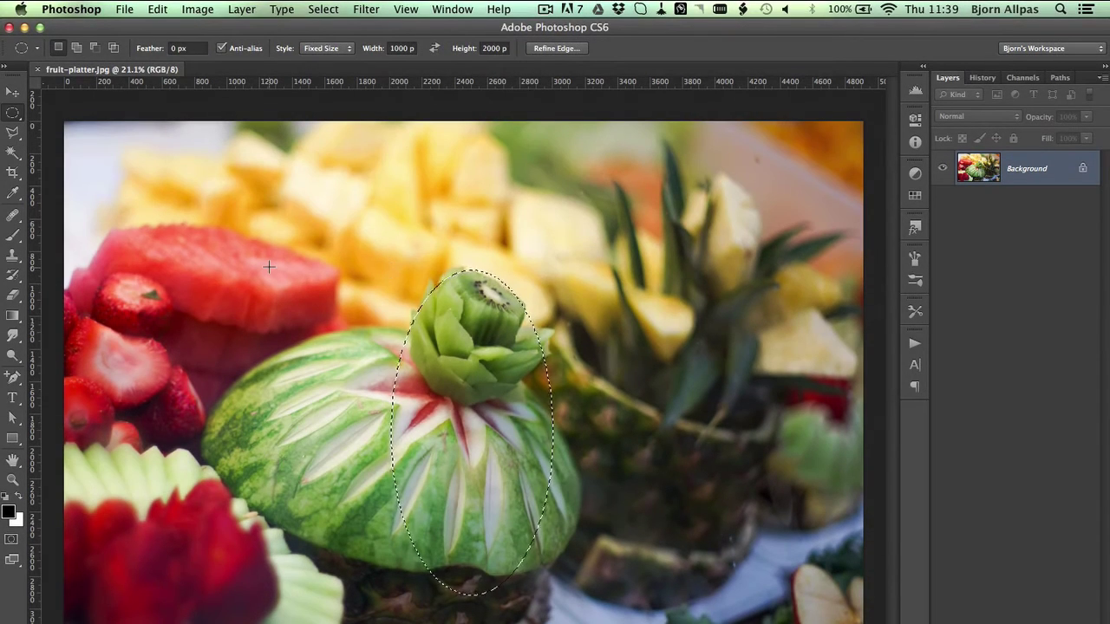
click(563, 254)
drag(459, 220, 165, 202)
click(432, 427)
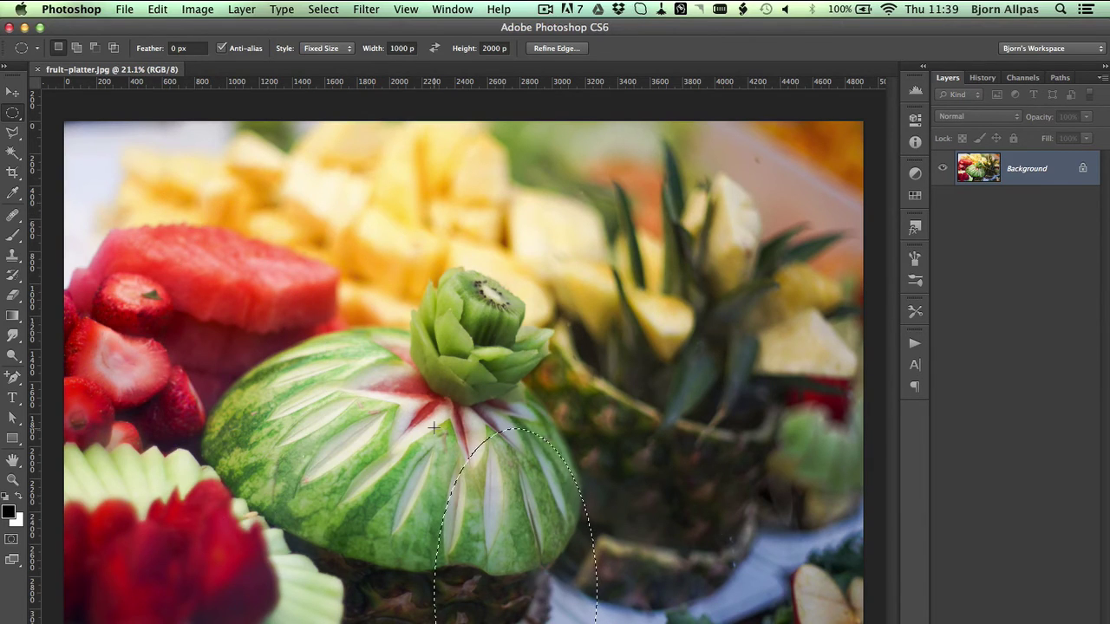
click(544, 228)
click(304, 282)
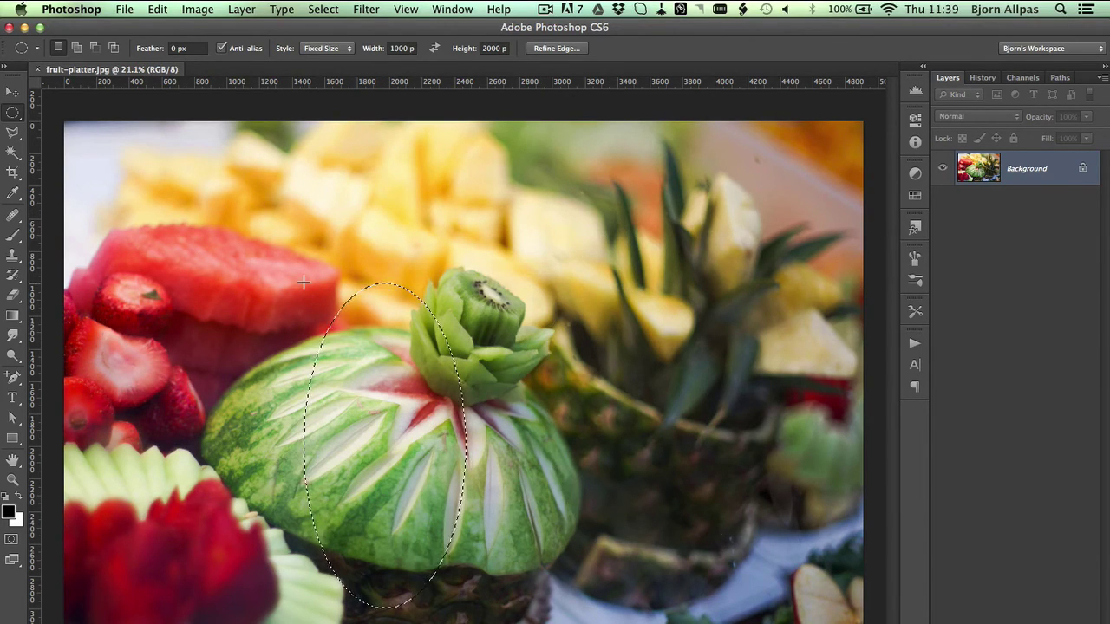